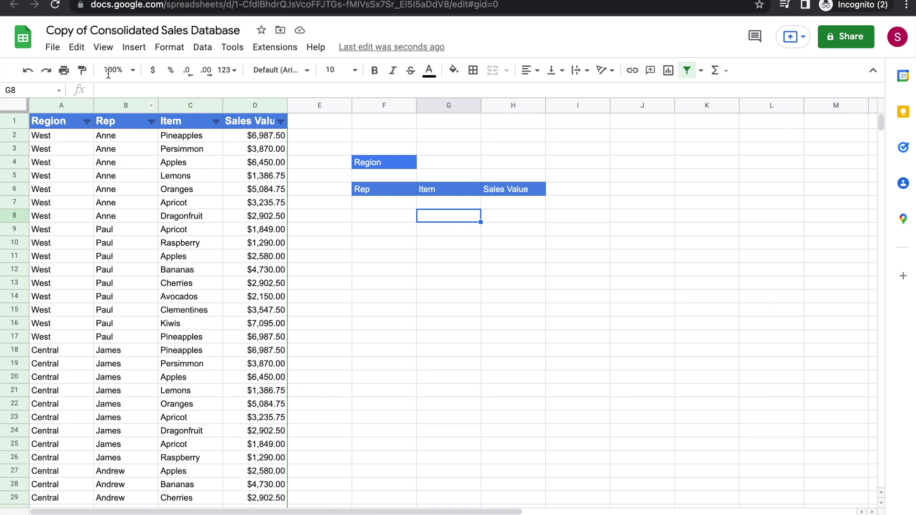
{"action": "left_click", "coordinate": [448, 166]}
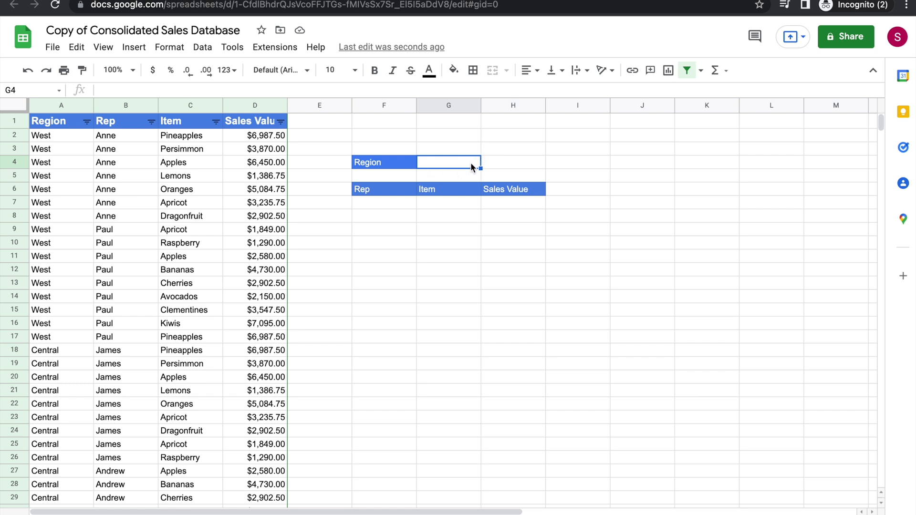
{"action": "left_click_drag", "start_coordinate": [384, 204], "coordinate": [521, 340]}
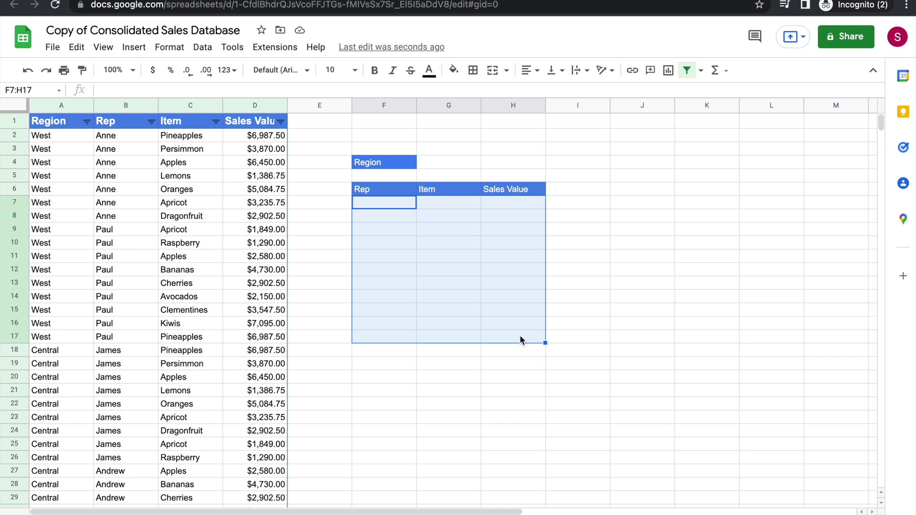
- Open the data validation settings for cell G4, beside the Region label
{"action": "left_click", "coordinate": [432, 162]}
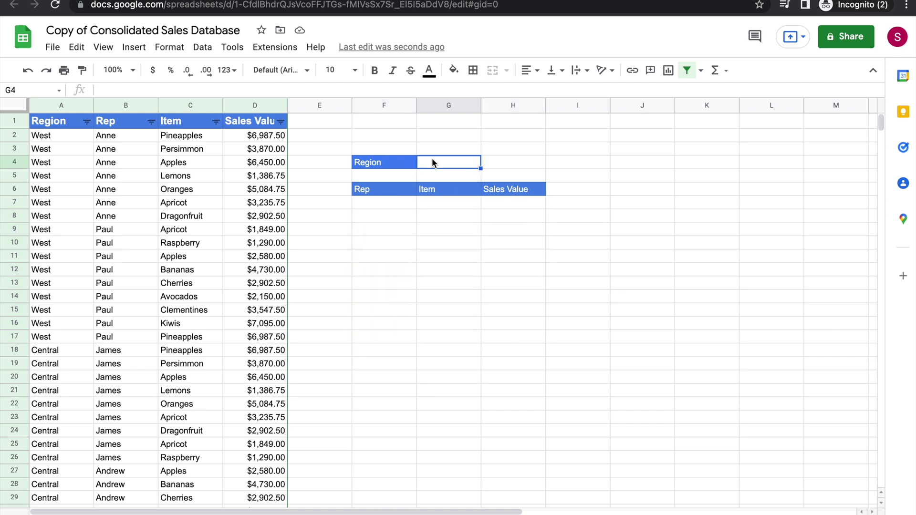
{"action": "right_click", "coordinate": [461, 165]}
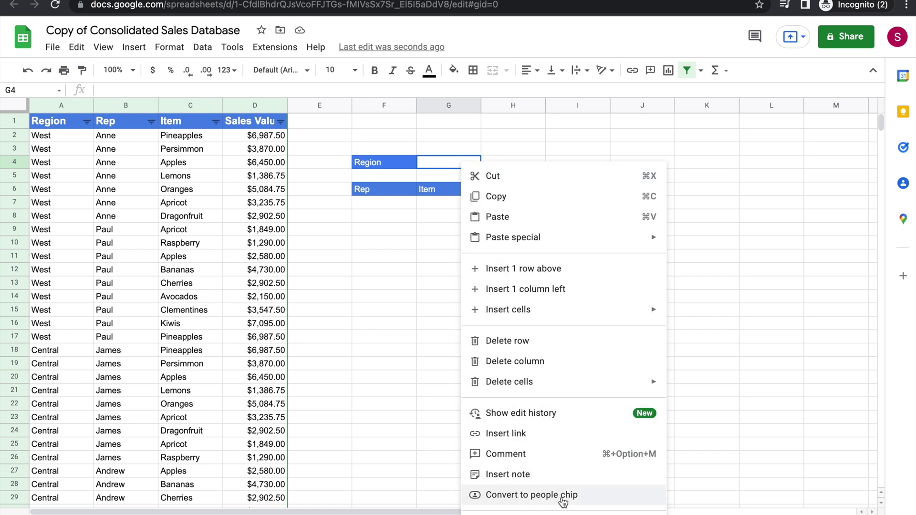
{"action": "mouse_move", "coordinate": [530, 514]}
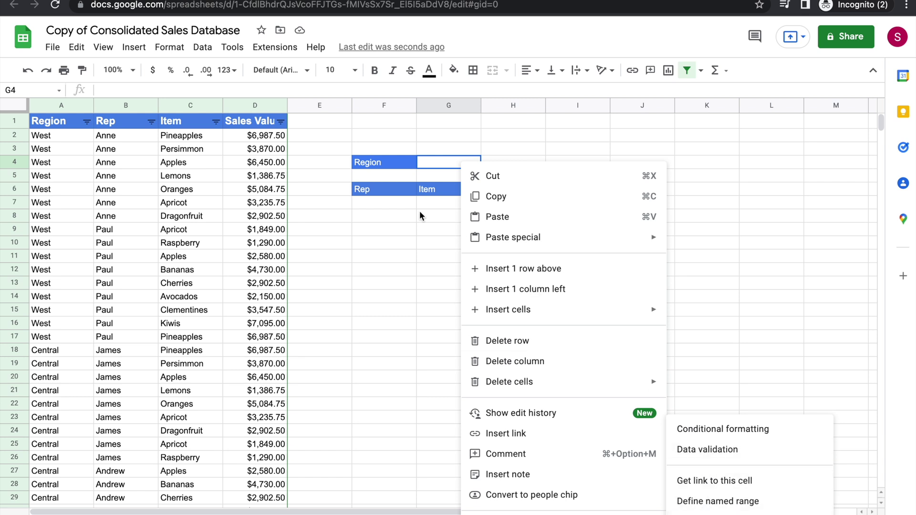
{"action": "left_click", "coordinate": [204, 48]}
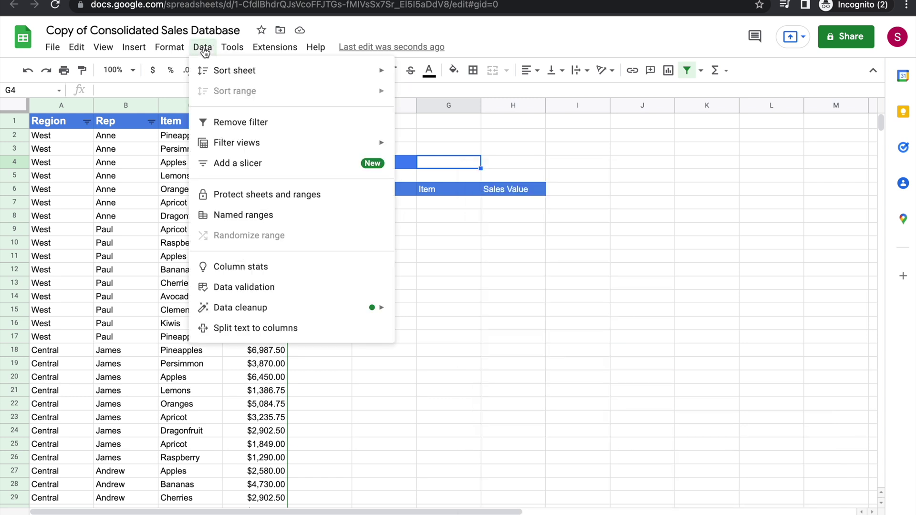
{"action": "left_click", "coordinate": [266, 291]}
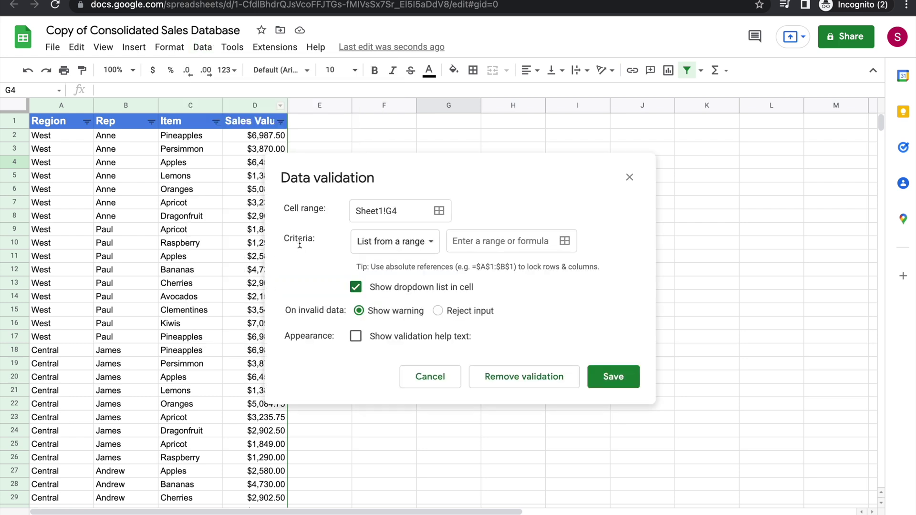
- Validate G4 against a list from the range A2:A, reject invalid input, and save the rule
{"action": "left_click", "coordinate": [563, 241]}
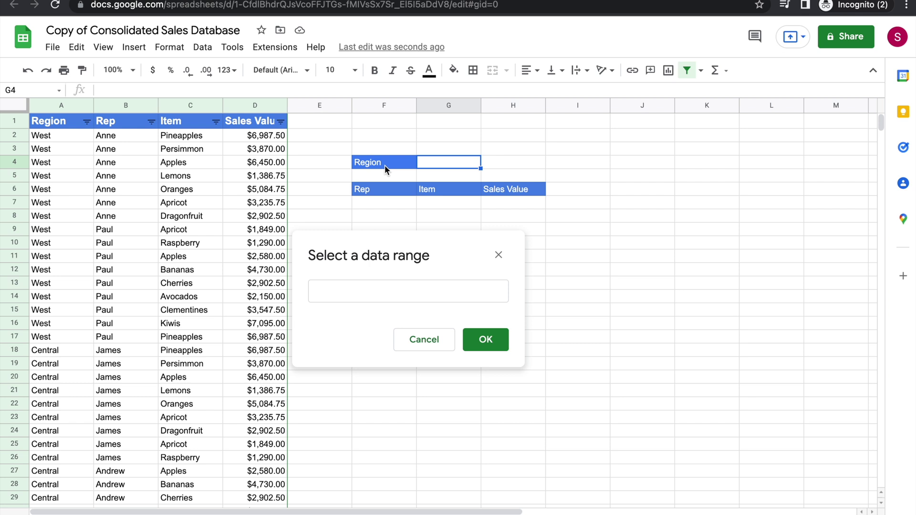
{"action": "left_click_drag", "start_coordinate": [63, 135], "coordinate": [55, 314]}
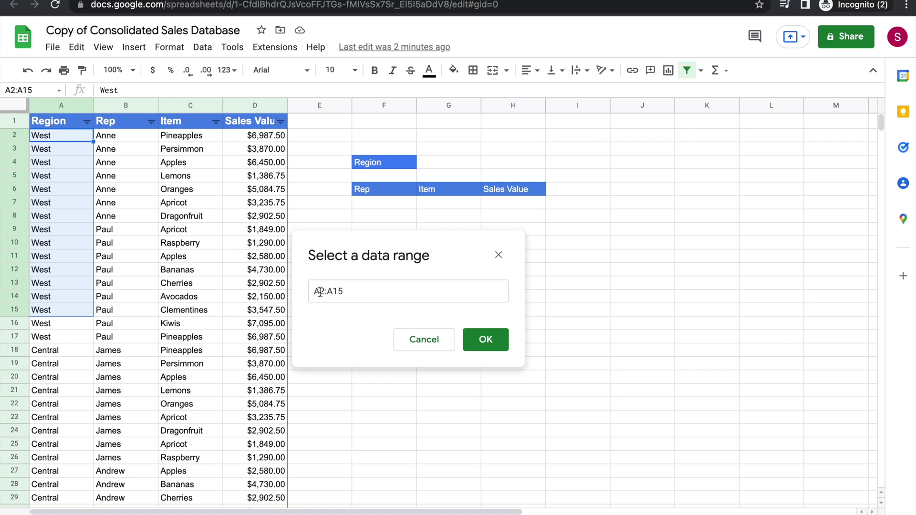
{"action": "left_click", "coordinate": [345, 291]}
{"action": "key", "text": "BackSpace"}
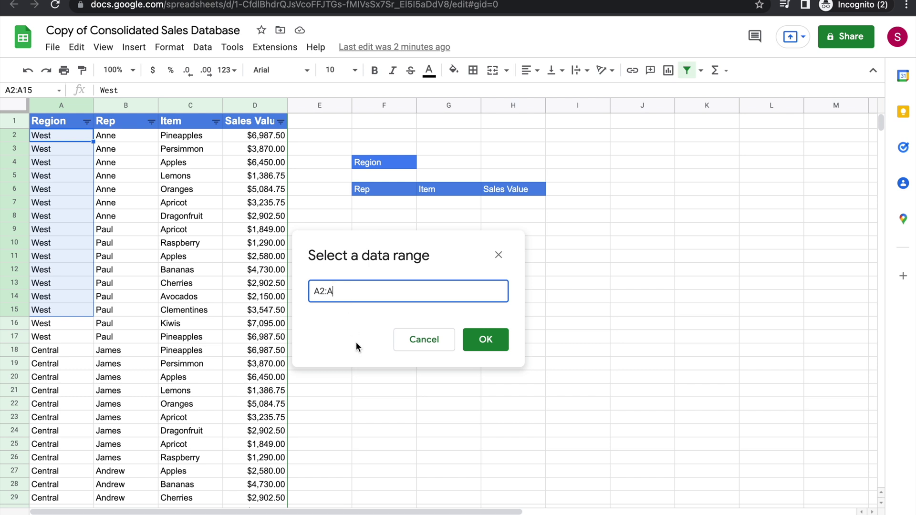
{"action": "left_click", "coordinate": [486, 340]}
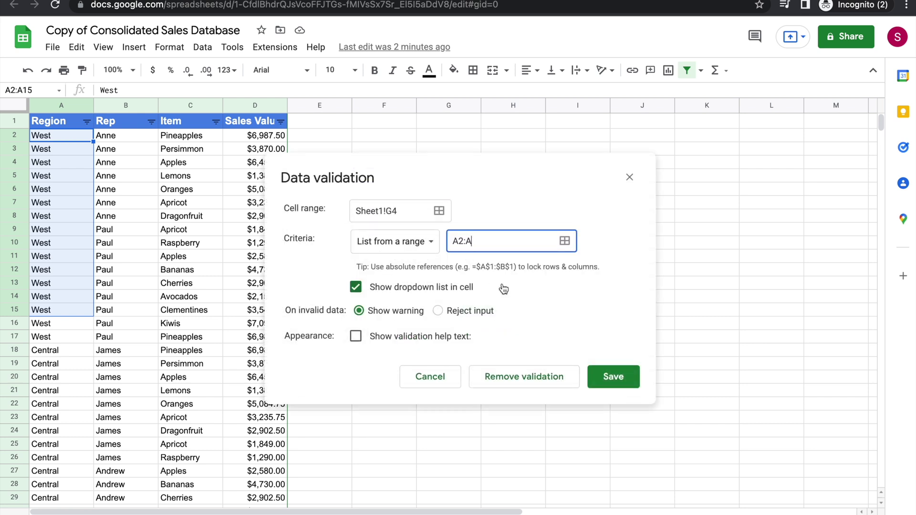
{"action": "left_click", "coordinate": [438, 312]}
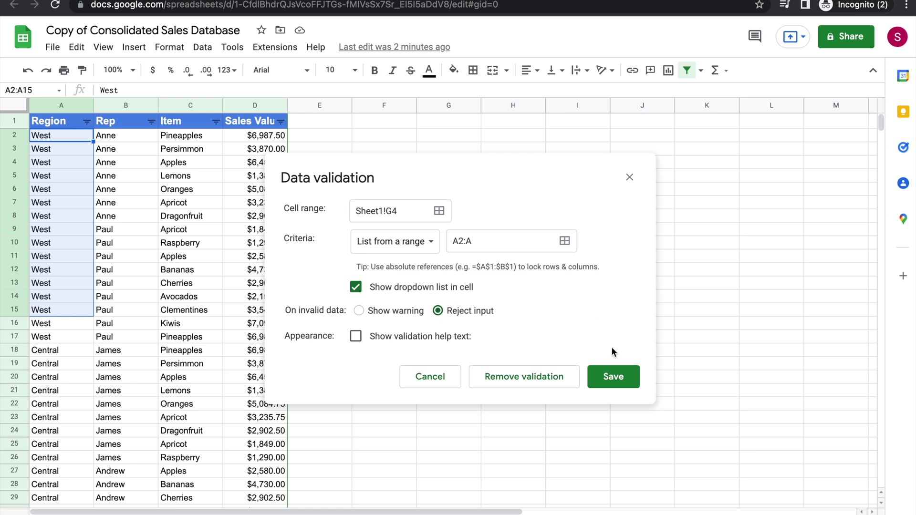
{"action": "left_click", "coordinate": [610, 382]}
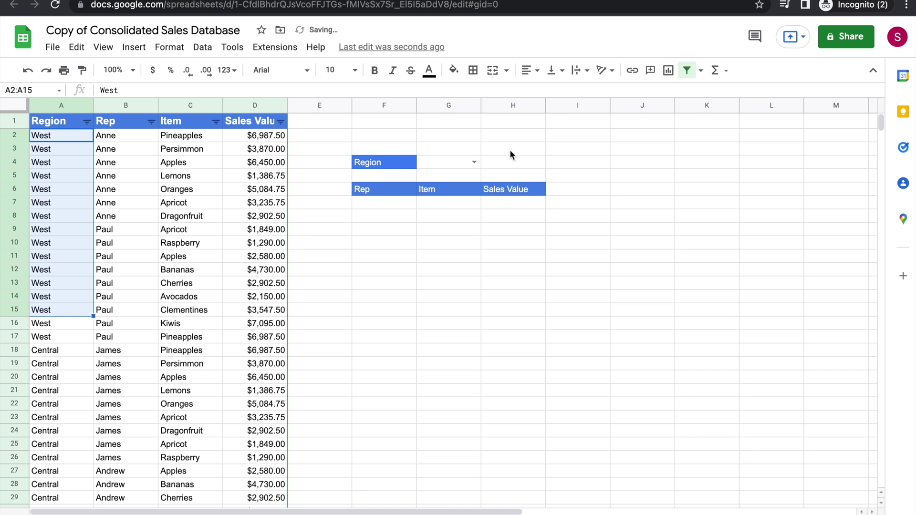
- Choose Central from the region dropdown in G4
{"action": "left_click", "coordinate": [474, 162]}
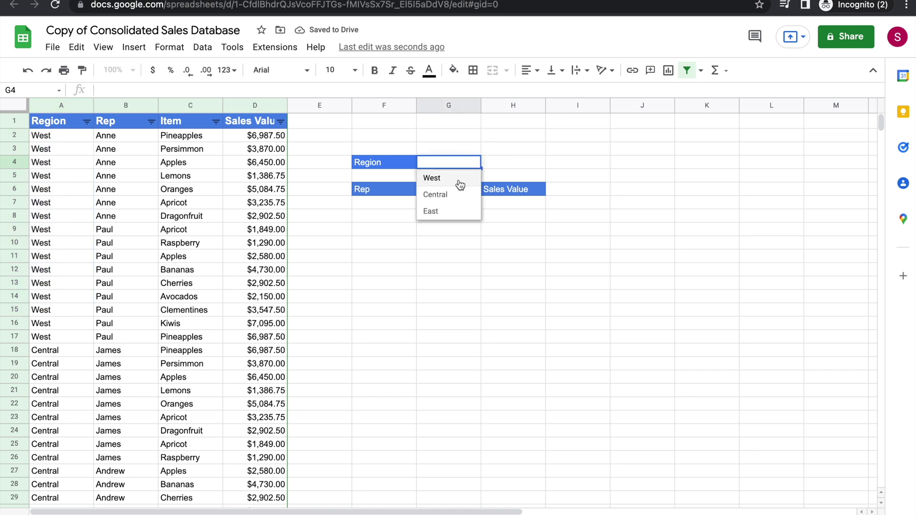
{"action": "left_click", "coordinate": [448, 195]}
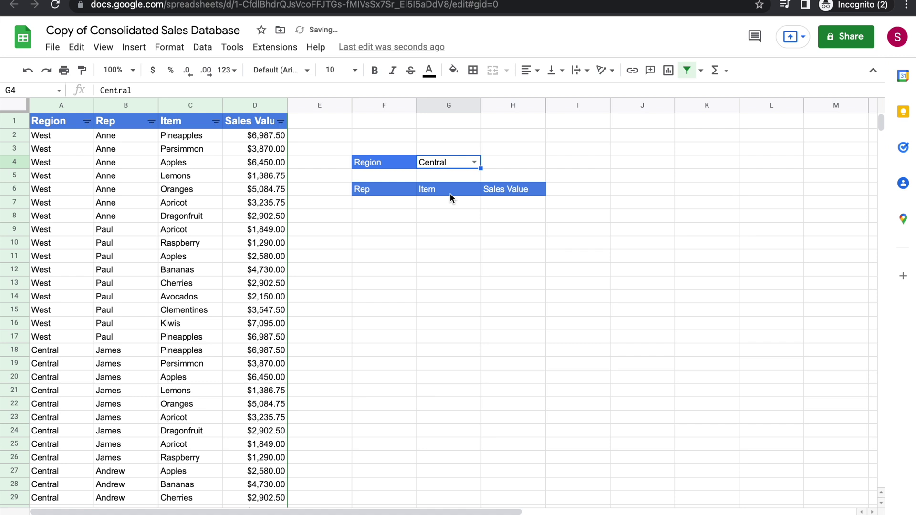
- Start a FILTER formula in F7, under the Rep header, with B2:D as the open-ended range to filter
{"action": "left_click", "coordinate": [393, 204]}
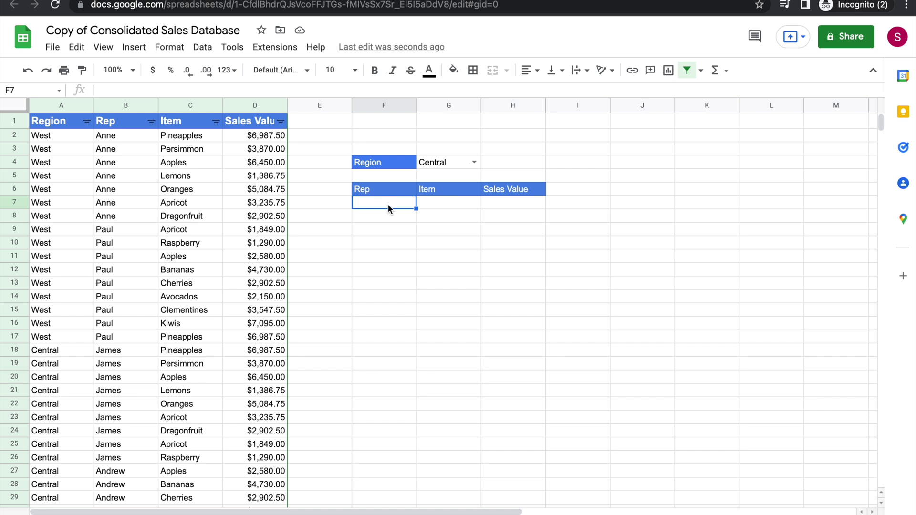
{"action": "type", "text": "="}
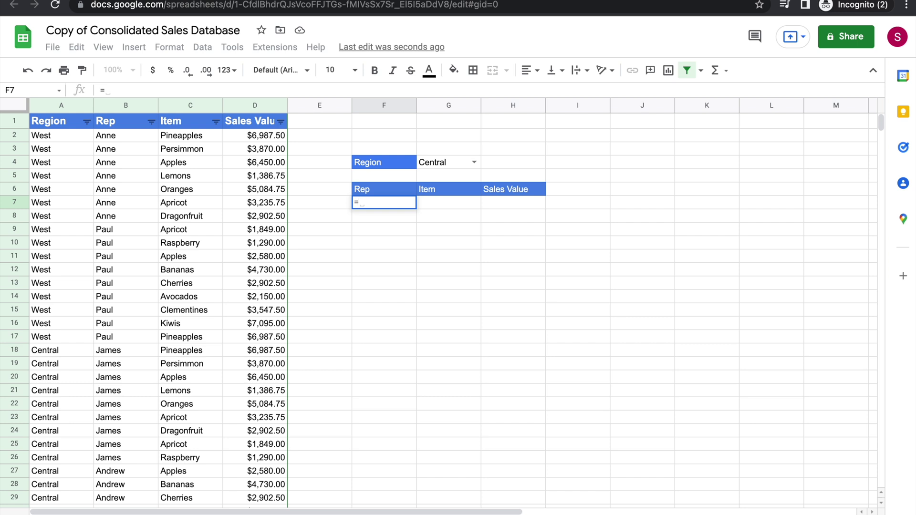
{"action": "type", "text": "fil"}
{"action": "left_click", "coordinate": [421, 225]}
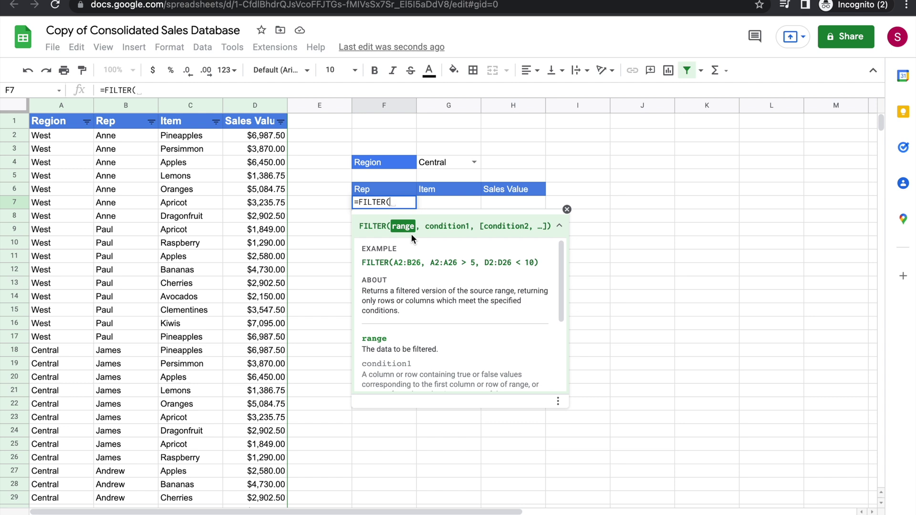
{"action": "left_click", "coordinate": [125, 137]}
{"action": "mouse_move", "coordinate": [125, 139]}
{"action": "left_mouse_down"}
{"action": "mouse_move", "coordinate": [209, 184]}
{"action": "mouse_move", "coordinate": [250, 223]}
{"action": "mouse_move", "coordinate": [253, 291]}
{"action": "left_mouse_up"}
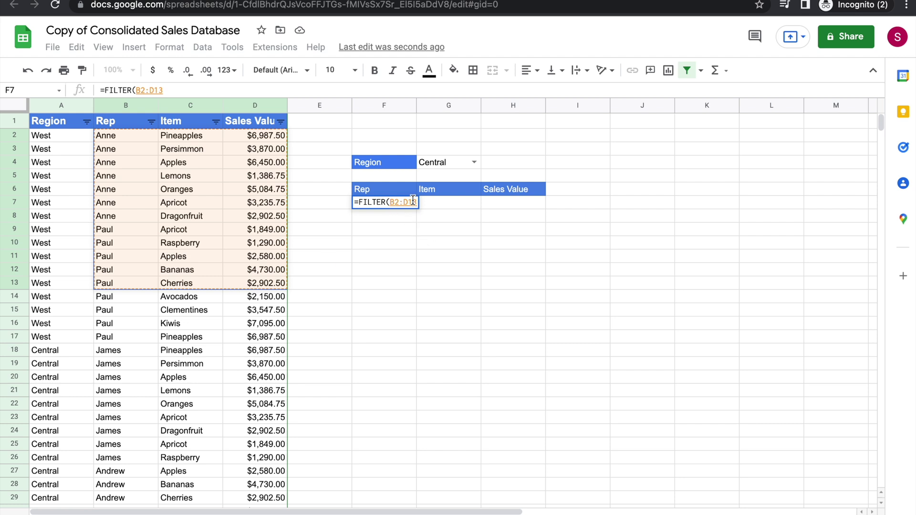
{"action": "key", "text": "BackSpace"}
{"action": "key", "text": "BackSpace"}
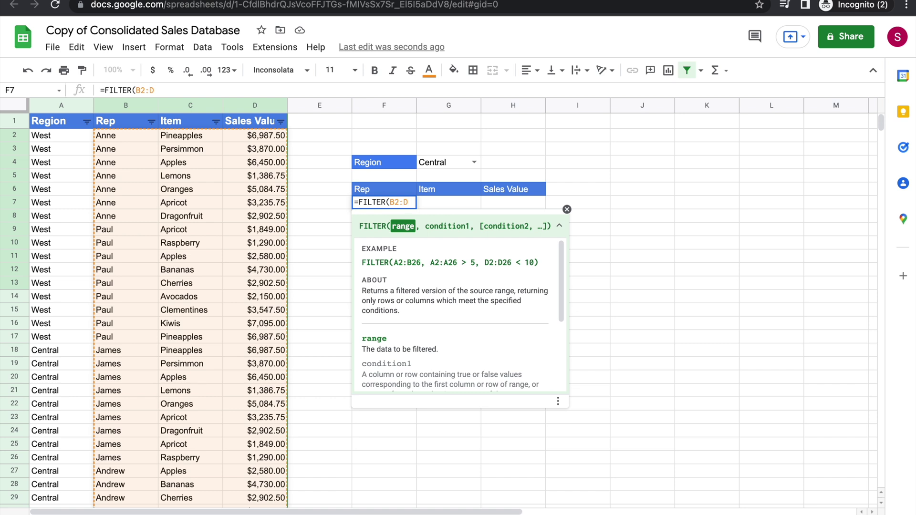
- Complete the F7 formula with the condition A2:A=G4, so it reads =FILTER(B2:D,A2:A=G4)
{"action": "type", "text": ","}
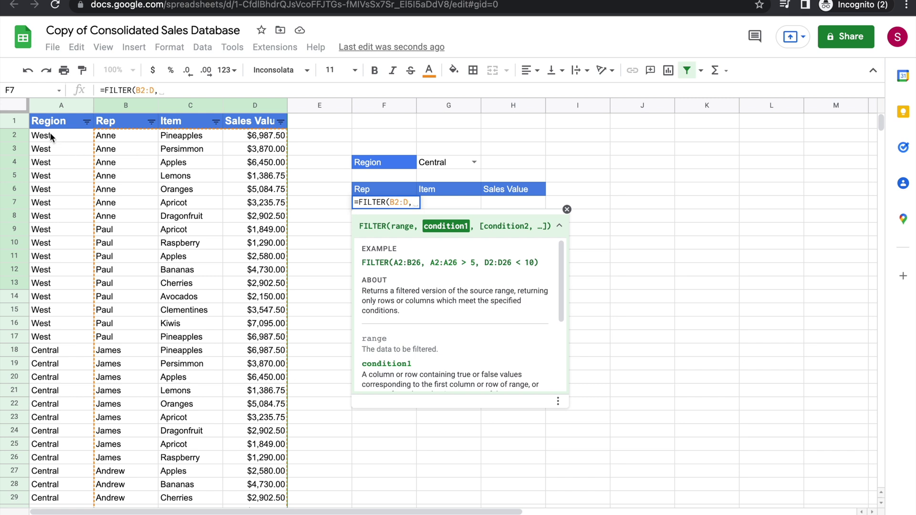
{"action": "left_click_drag", "start_coordinate": [53, 134], "coordinate": [54, 297]}
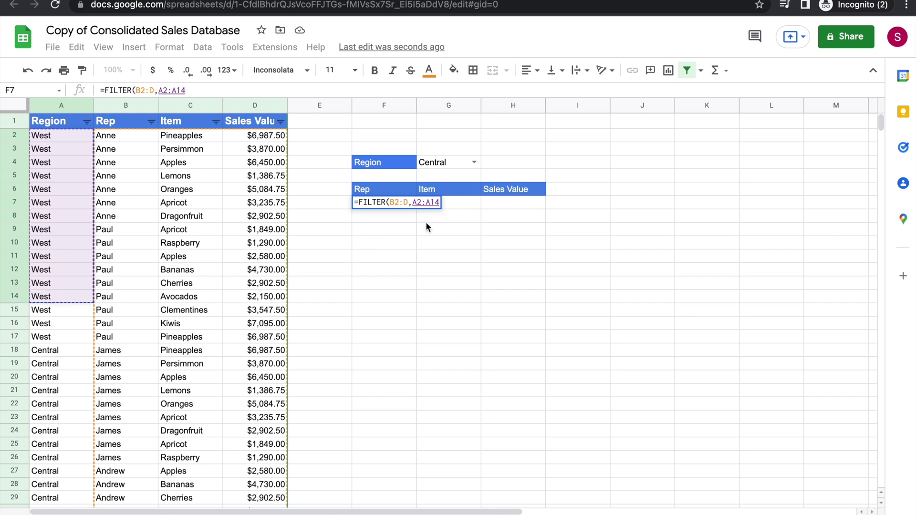
{"action": "key", "text": "BackSpace"}
{"action": "key", "text": "BackSpace"}
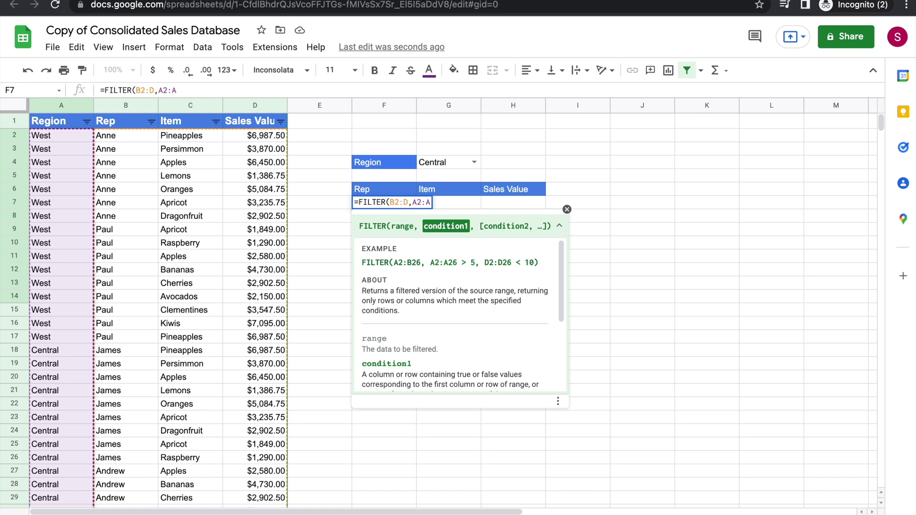
{"action": "type", "text": "="}
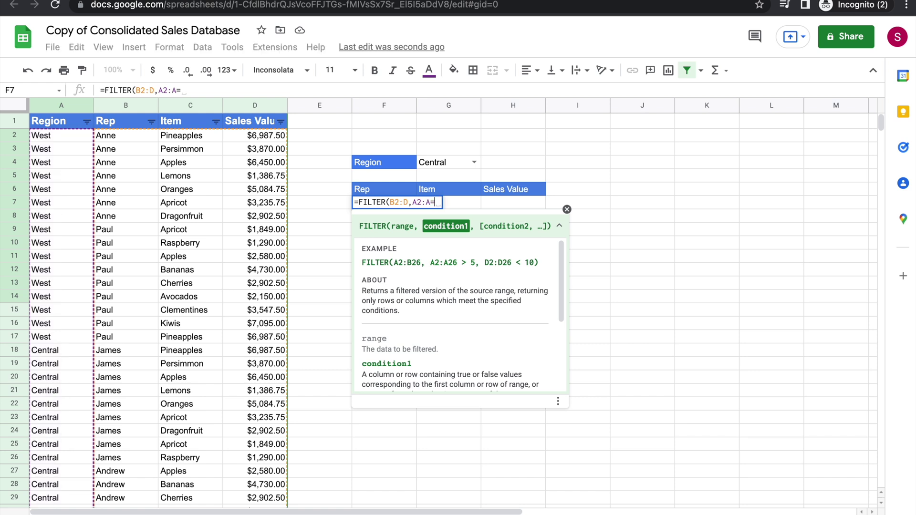
{"action": "left_click", "coordinate": [443, 165]}
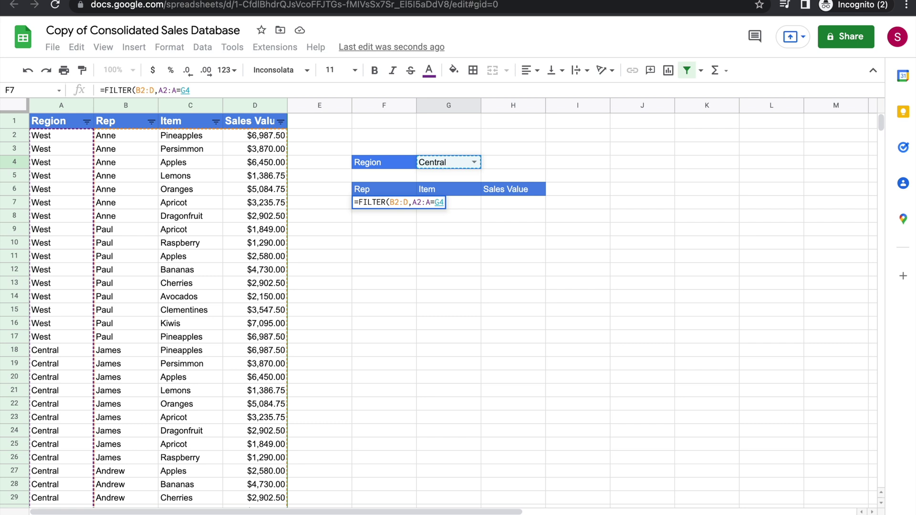
{"action": "type", "text": ")"}
{"action": "key", "text": "Return"}
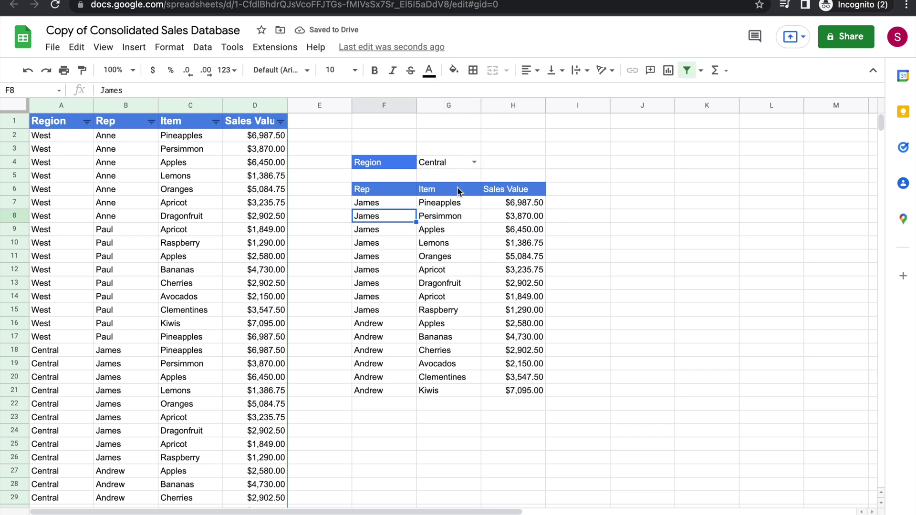
- Test the filtered table by switching the G4 region to East, West, Central, East and finally West
{"action": "left_click", "coordinate": [474, 163]}
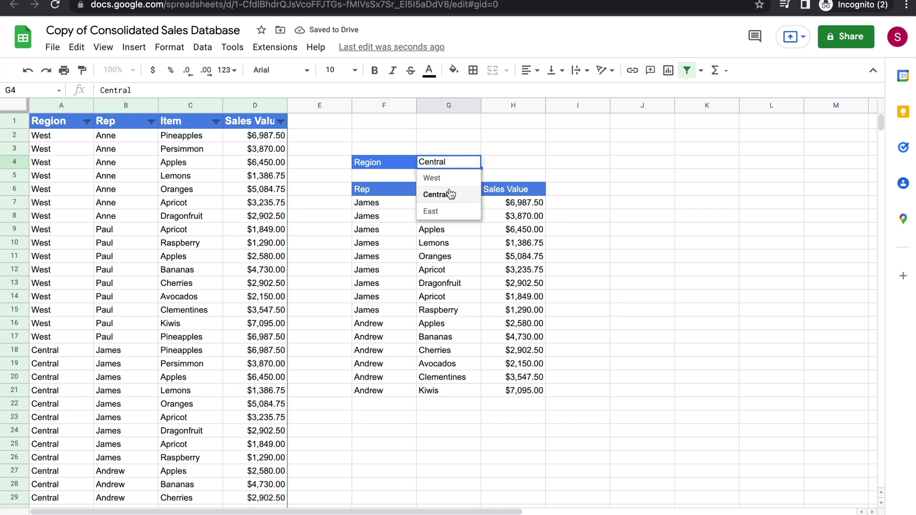
{"action": "left_click", "coordinate": [431, 211]}
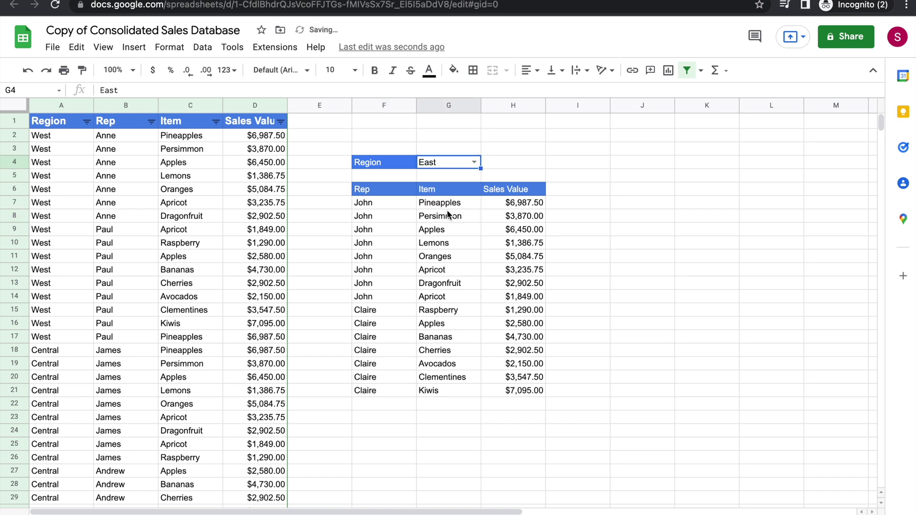
{"action": "left_click", "coordinate": [474, 163]}
{"action": "left_click", "coordinate": [456, 183]}
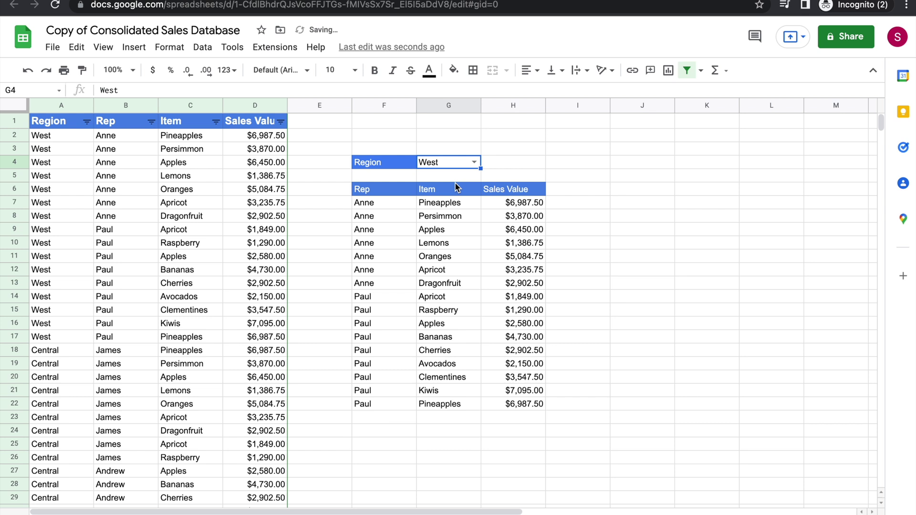
{"action": "left_click", "coordinate": [470, 163]}
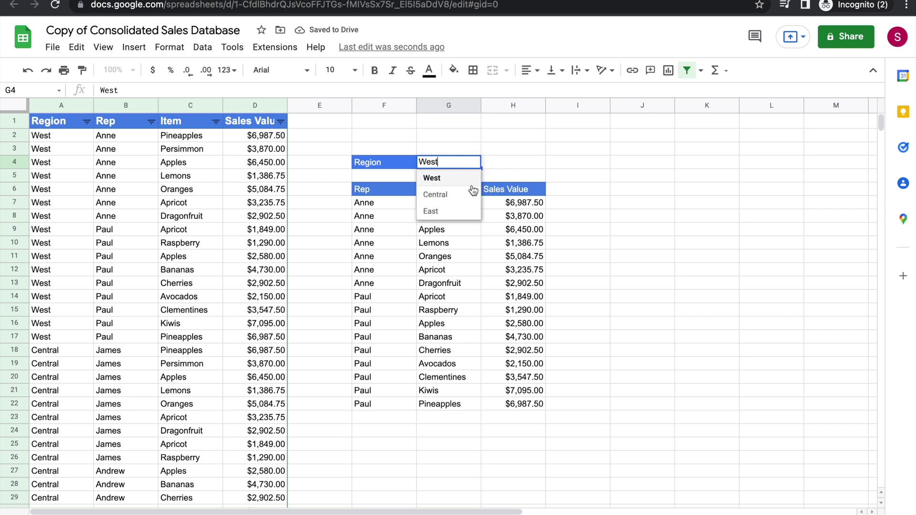
{"action": "left_click", "coordinate": [468, 191]}
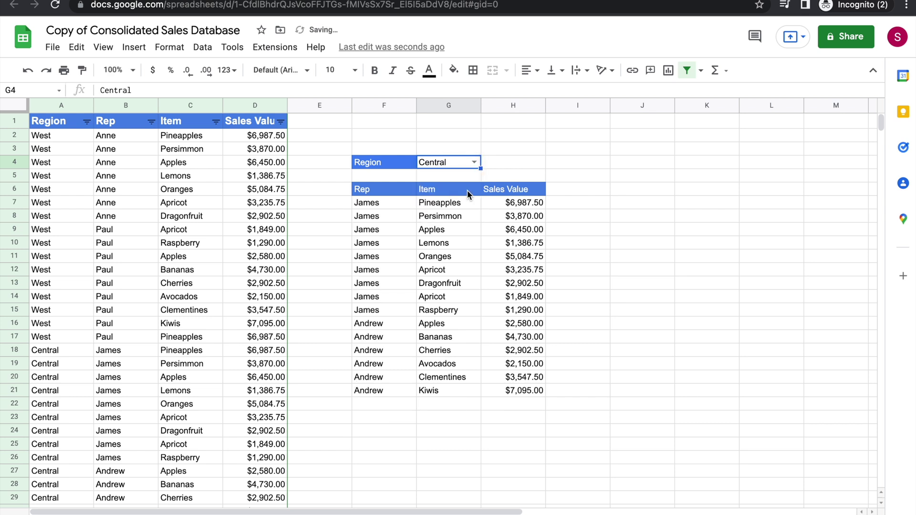
{"action": "left_click", "coordinate": [476, 162]}
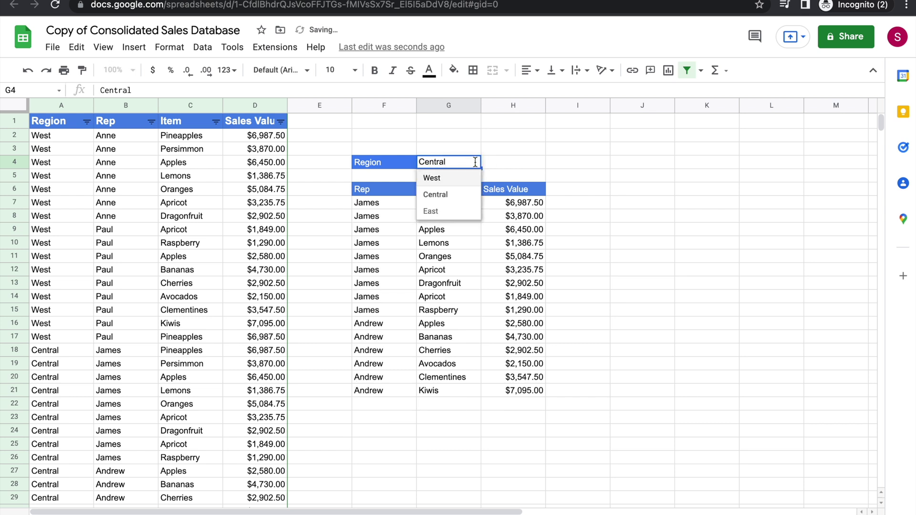
{"action": "left_click", "coordinate": [454, 215]}
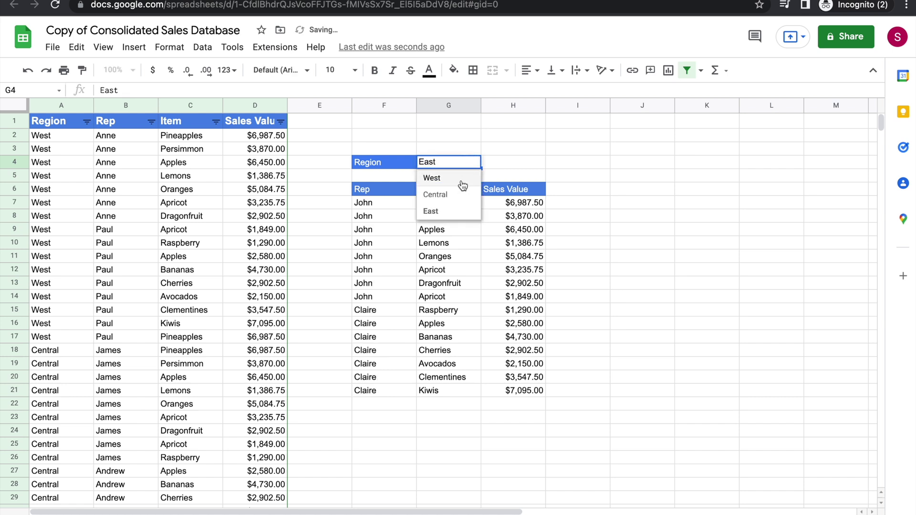
{"action": "left_click", "coordinate": [462, 181]}
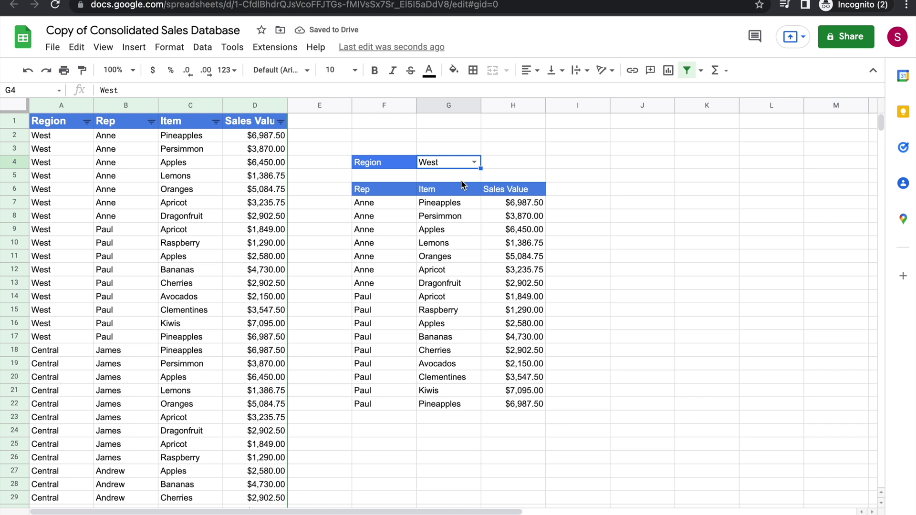
{"action": "left_click", "coordinate": [380, 211]}
{"action": "key", "text": "Right"}
{"action": "key", "text": "Right"}
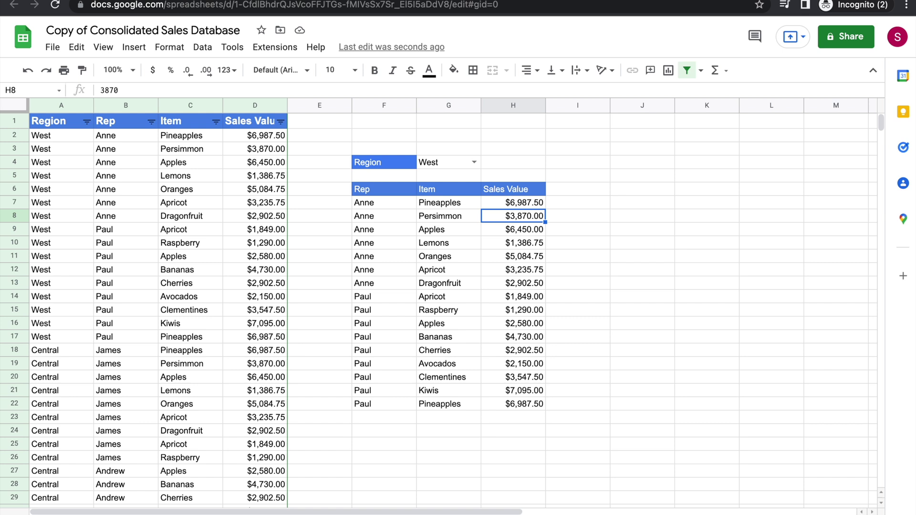
- Examine the filtered Sales Value figures and the first result row, including the FILTER formula in F7
{"action": "key", "text": "Down"}
{"action": "key", "text": "Down"}
{"action": "key", "text": "Down"}
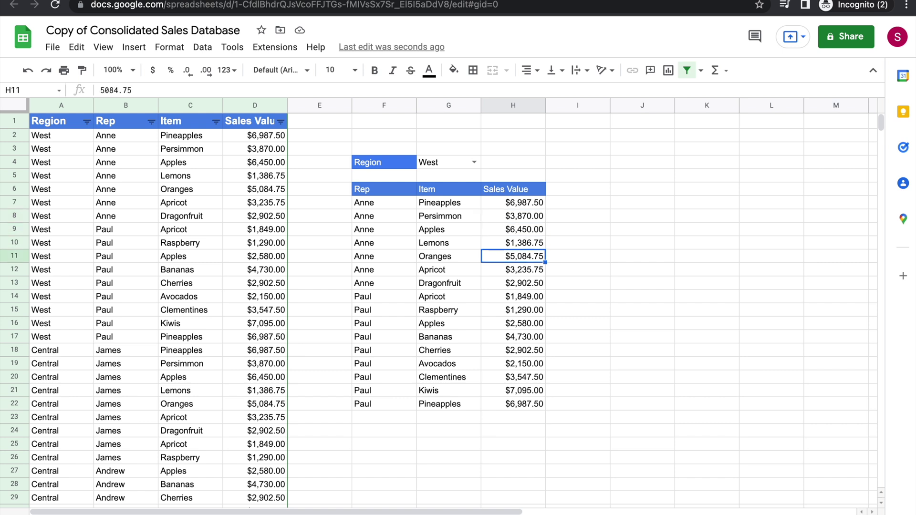
{"action": "key", "text": "Up"}
{"action": "key", "text": "Up"}
{"action": "key", "text": "Up"}
{"action": "key", "text": "Up"}
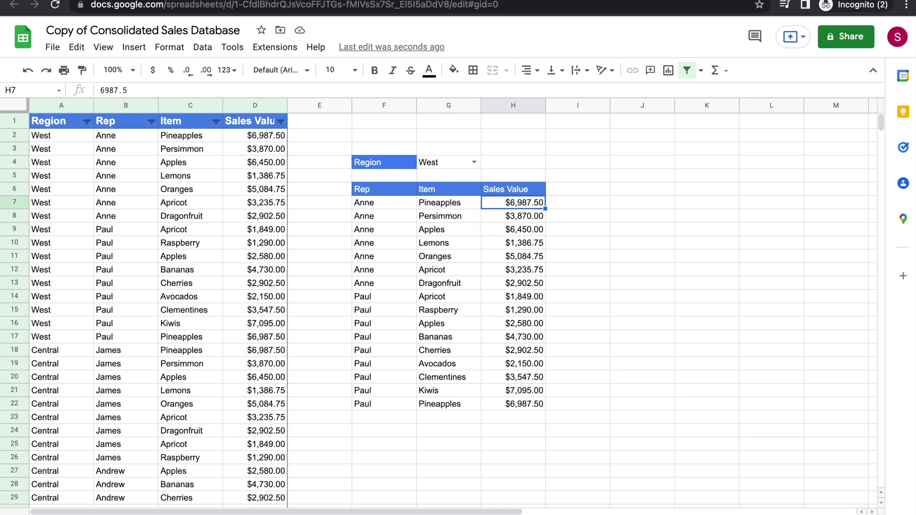
{"action": "key", "text": "Left"}
{"action": "key", "text": "Left"}
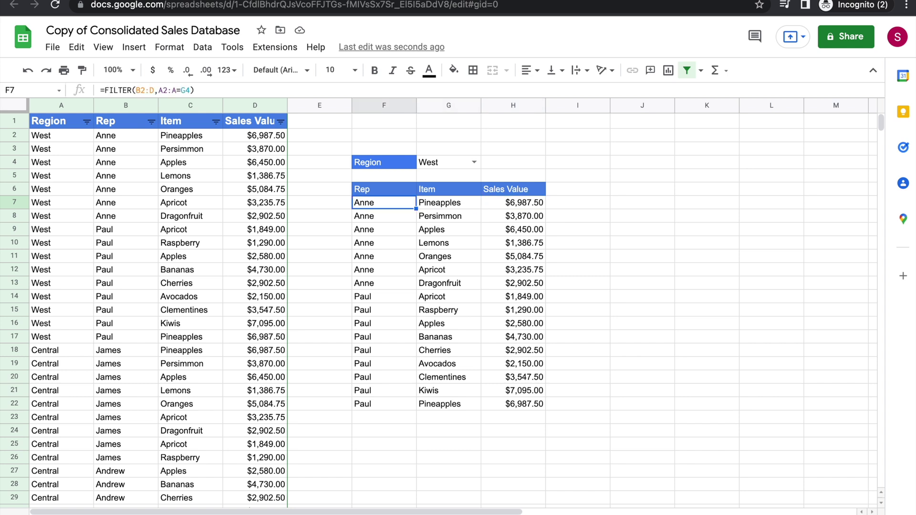
{"action": "key", "text": "Right"}
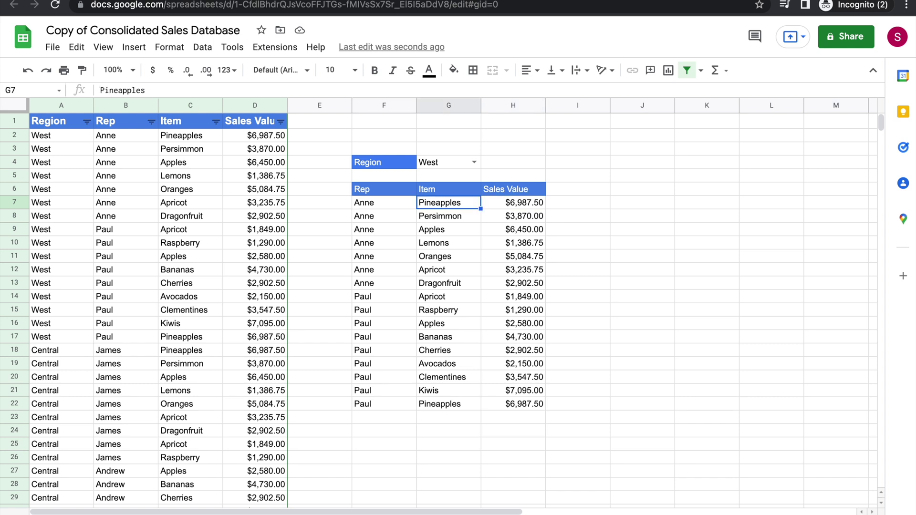
{"action": "key", "text": "Right"}
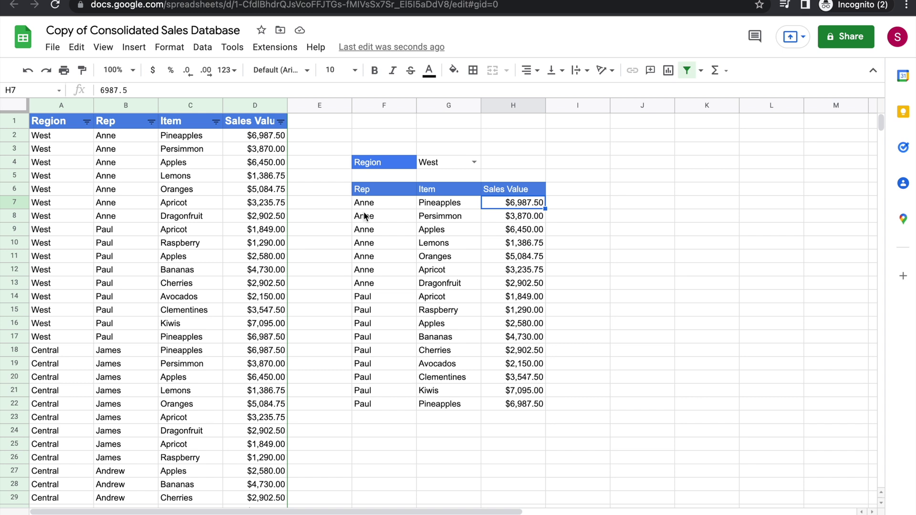
- Wrap the F7 formula in SORT, descending by the third column, so it reads =SORT(FILTER(B2:D,A2:A=G4),3,FALSE)
{"action": "left_click", "coordinate": [375, 203]}
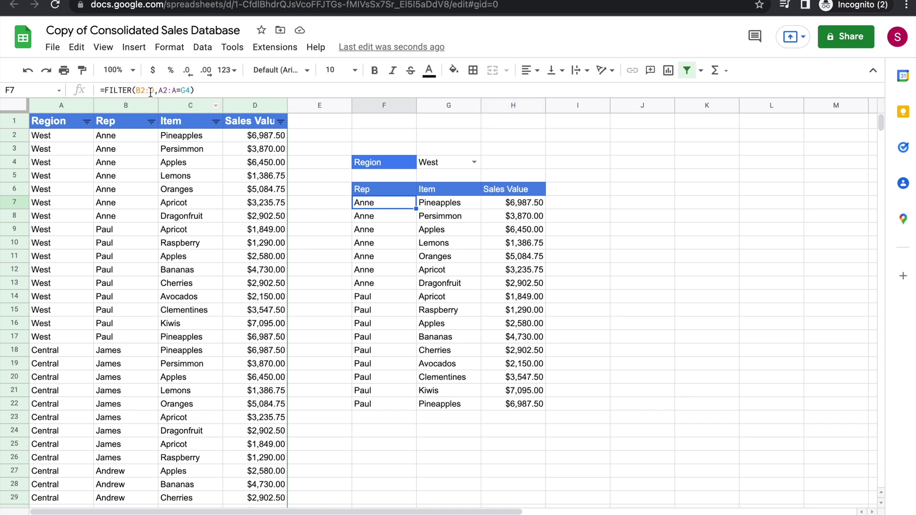
{"action": "left_click", "coordinate": [105, 90]}
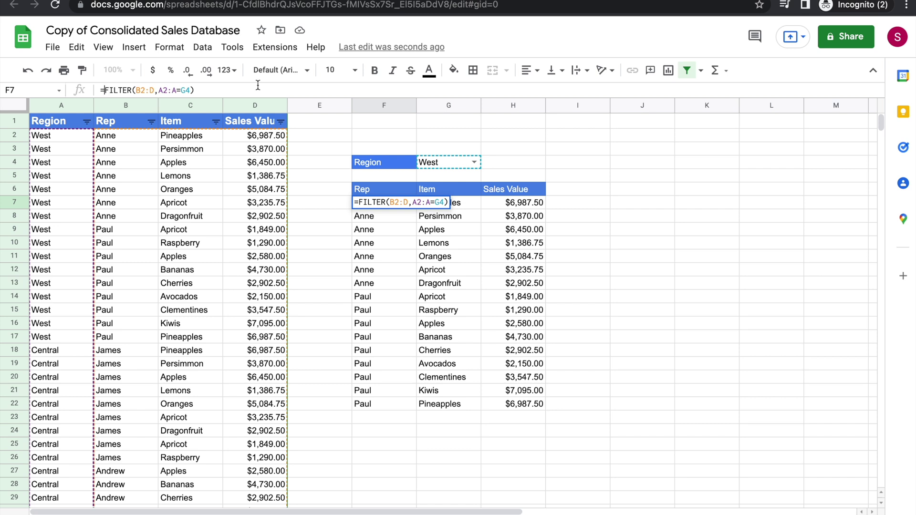
{"action": "type", "text": "SORT"}
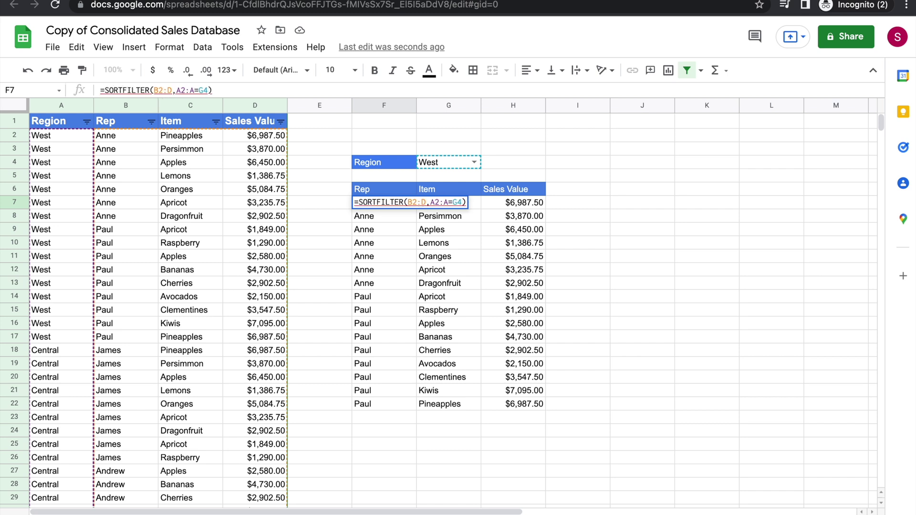
{"action": "type", "text": "("}
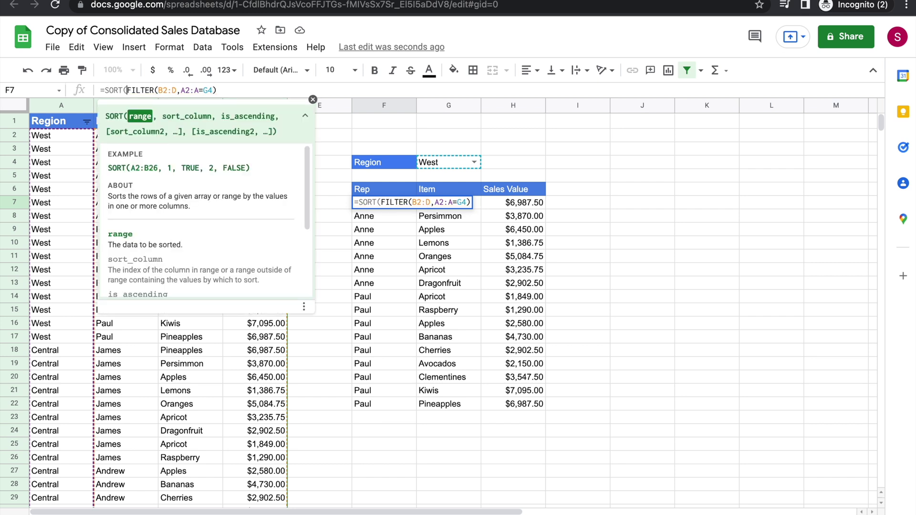
{"action": "left_click", "coordinate": [225, 90]}
{"action": "type", "text": ","}
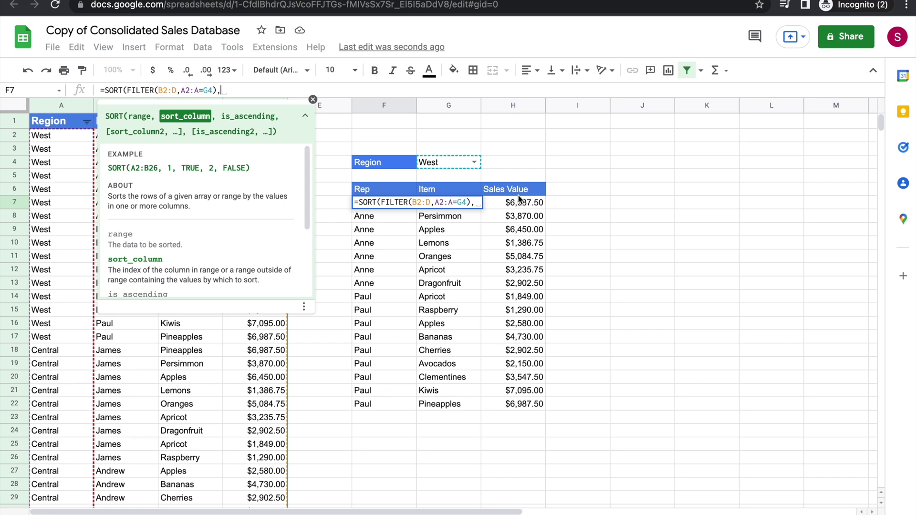
{"action": "type", "text": "3,"}
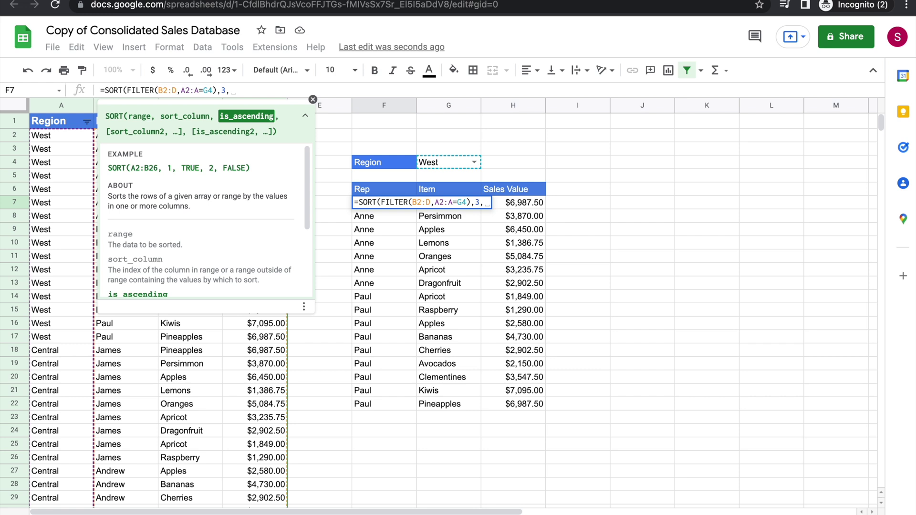
{"action": "type", "text": "FAL"}
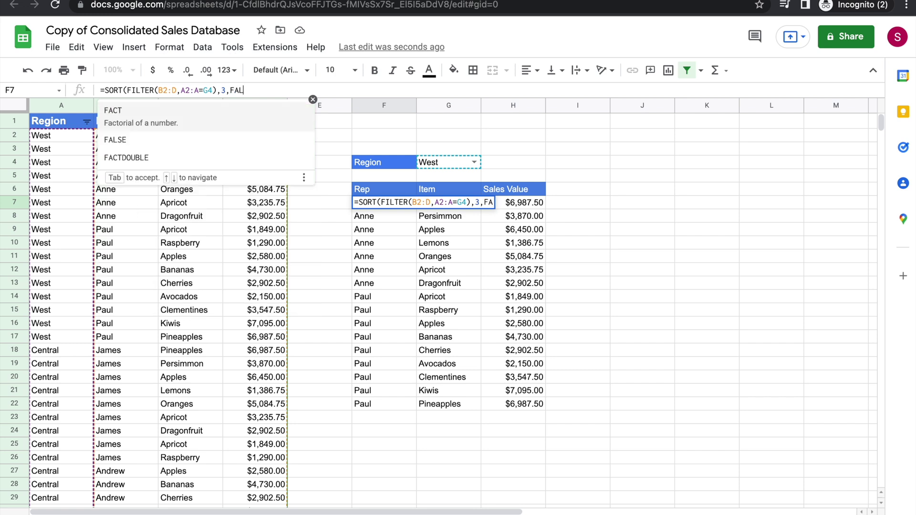
{"action": "type", "text": "SE)"}
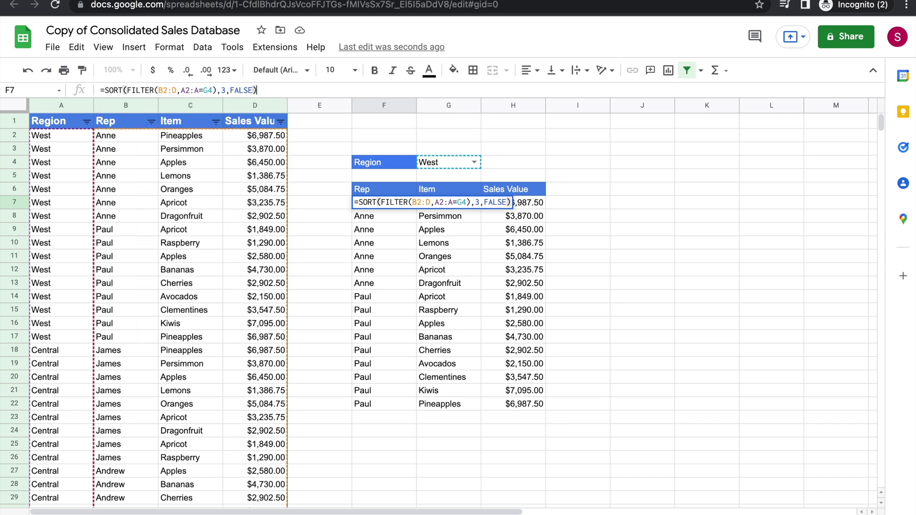
{"action": "key", "text": "Return"}
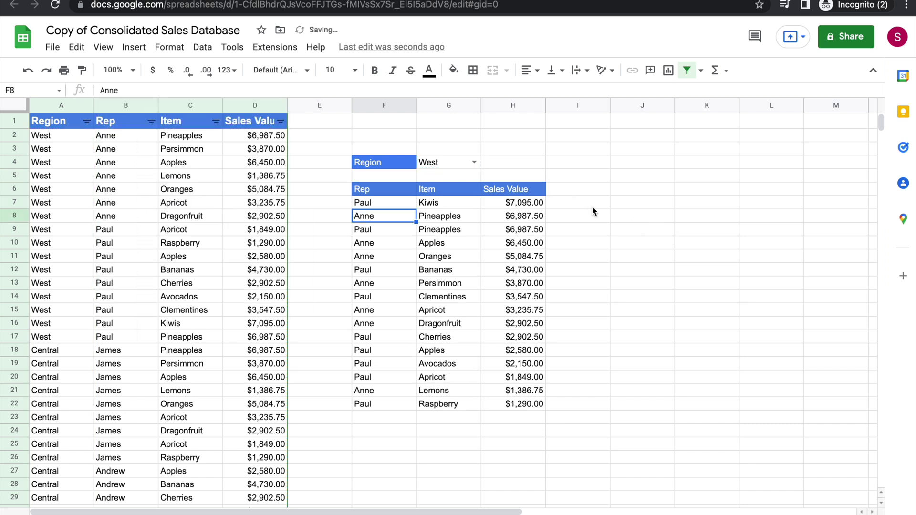
- Check the sort order of the Sales Value results from H7 down to H22
{"action": "left_click", "coordinate": [530, 204]}
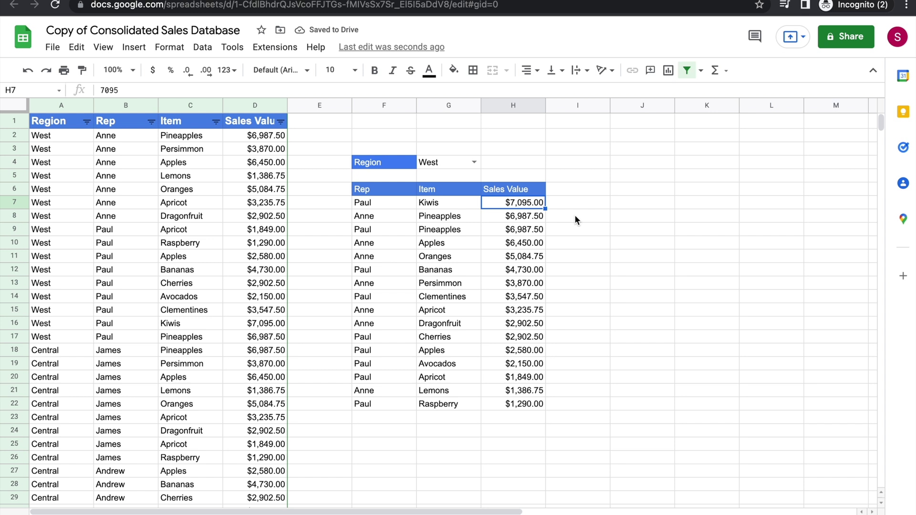
{"action": "key", "text": "Down"}
{"action": "key", "text": "Down"}
{"action": "key", "text": "Down"}
{"action": "key", "text": "Down"}
{"action": "key", "text": "Down"}
{"action": "key", "text": "Down"}
{"action": "key", "text": "Down"}
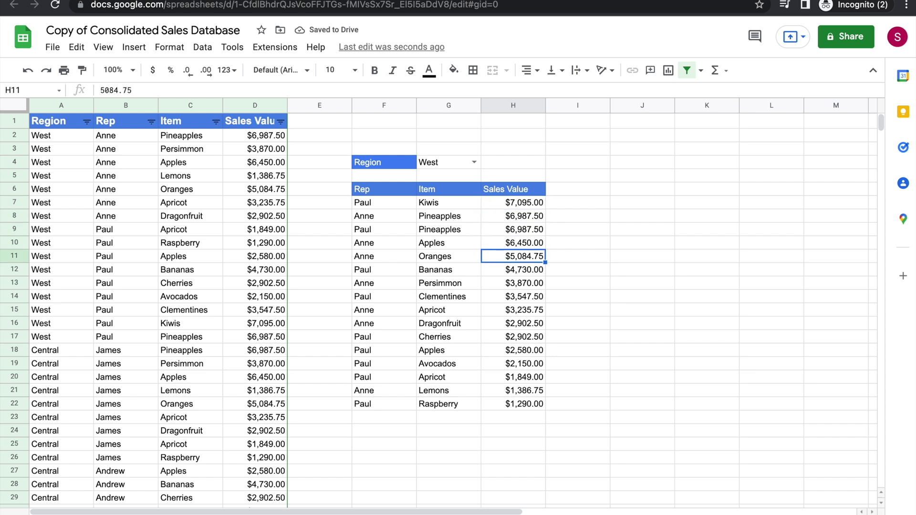
{"action": "key", "text": "Down"}
{"action": "key", "text": "Down"}
{"action": "key", "text": "Down"}
{"action": "key", "text": "Down"}
{"action": "key", "text": "Down"}
{"action": "key", "text": "Down"}
{"action": "key", "text": "Down"}
{"action": "key", "text": "Down"}
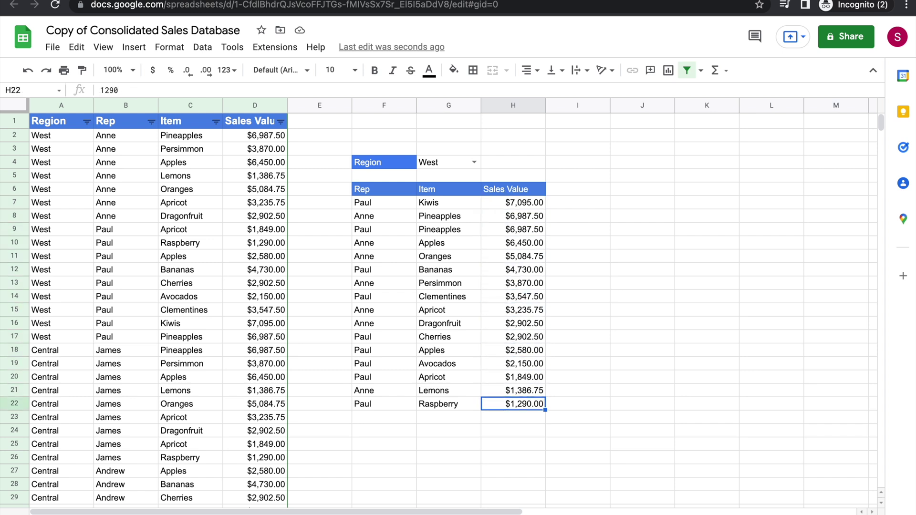
- Test the sorted table by switching the G4 region to Central and East, and view the dropdown's region options
{"action": "left_click", "coordinate": [473, 162]}
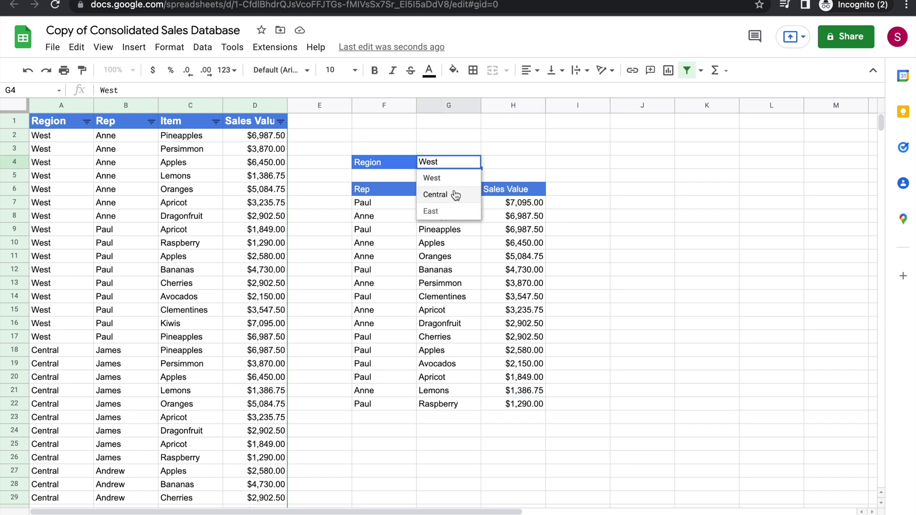
{"action": "left_click", "coordinate": [454, 196]}
{"action": "left_click", "coordinate": [474, 162]}
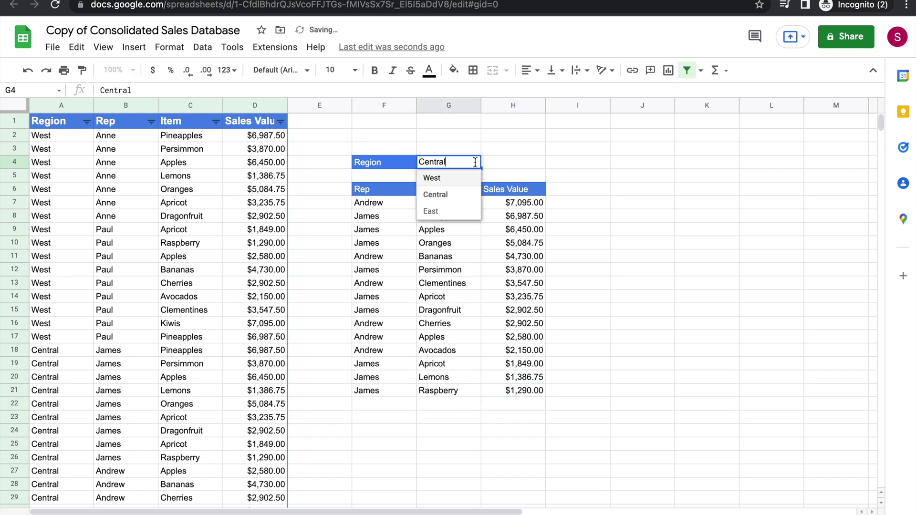
{"action": "left_click", "coordinate": [440, 211]}
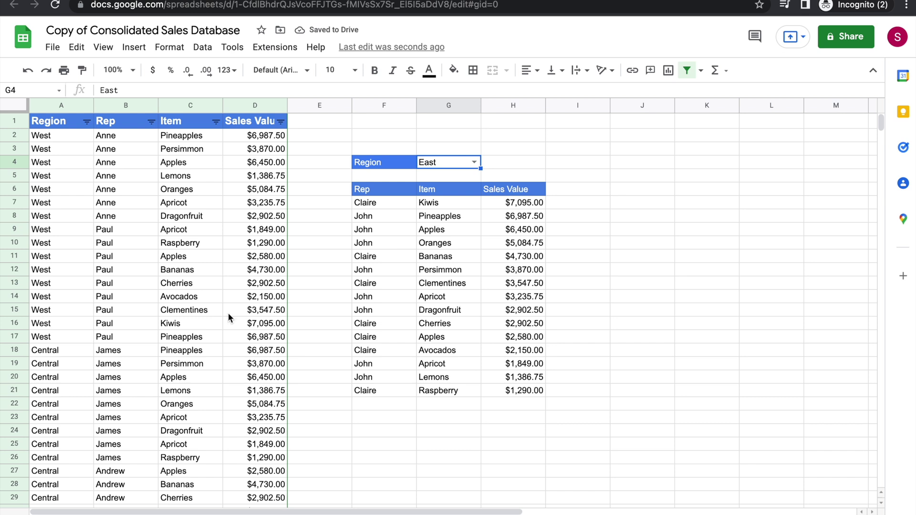
{"action": "scroll", "coordinate": [231, 298], "scroll_direction": "down", "scroll_amount": 1}
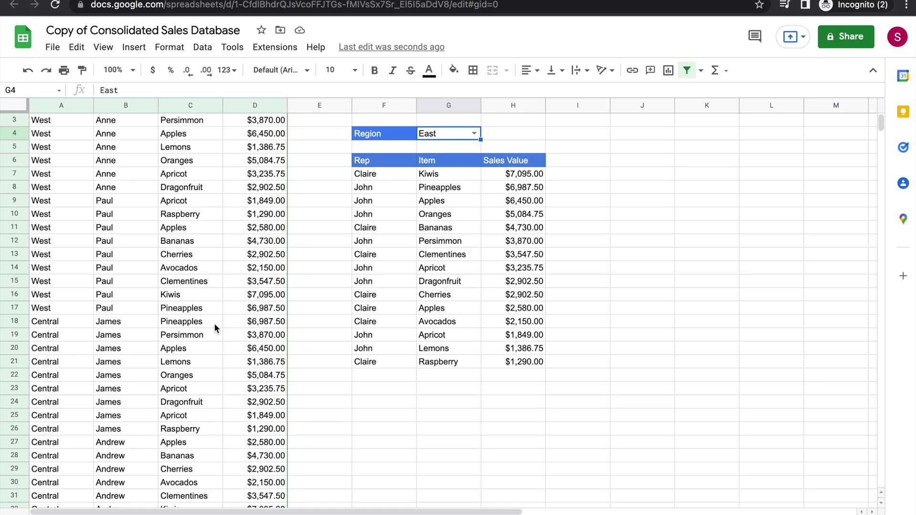
{"action": "scroll", "coordinate": [214, 323], "scroll_direction": "up", "scroll_amount": 1}
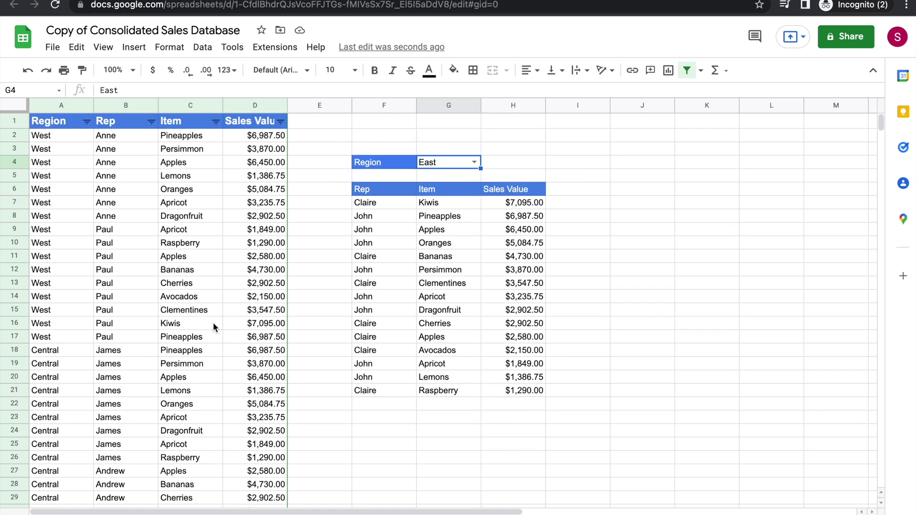
{"action": "left_click", "coordinate": [474, 162]}
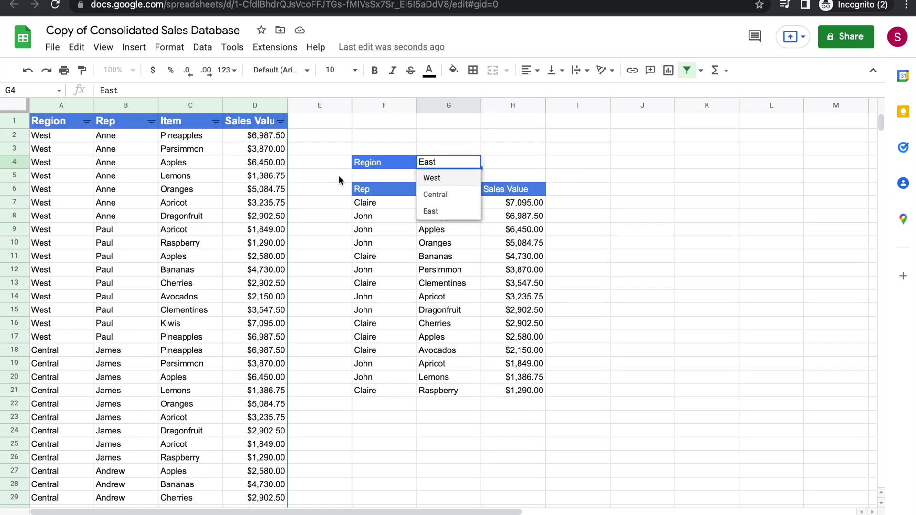
{"action": "left_click", "coordinate": [325, 161]}
- Copy the last four data rows, A44:D47, and paste them directly below the dataset starting at A48
{"action": "scroll", "coordinate": [195, 188], "scroll_direction": "down", "scroll_amount": 4}
{"action": "scroll", "coordinate": [196, 188], "scroll_direction": "down", "scroll_amount": 5}
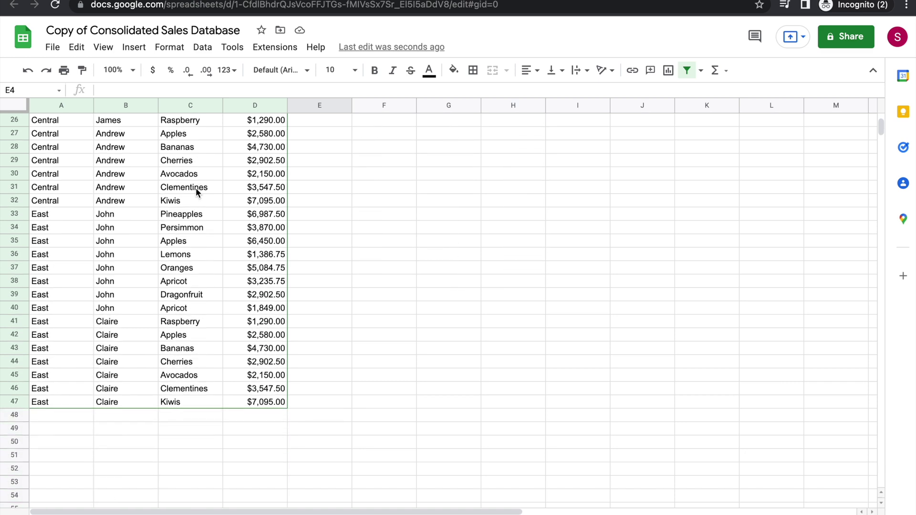
{"action": "left_click_drag", "start_coordinate": [49, 366], "coordinate": [247, 398]}
{"action": "key", "text": "ctrl+c"}
{"action": "left_click", "coordinate": [76, 413]}
{"action": "key", "text": "ctrl+v"}
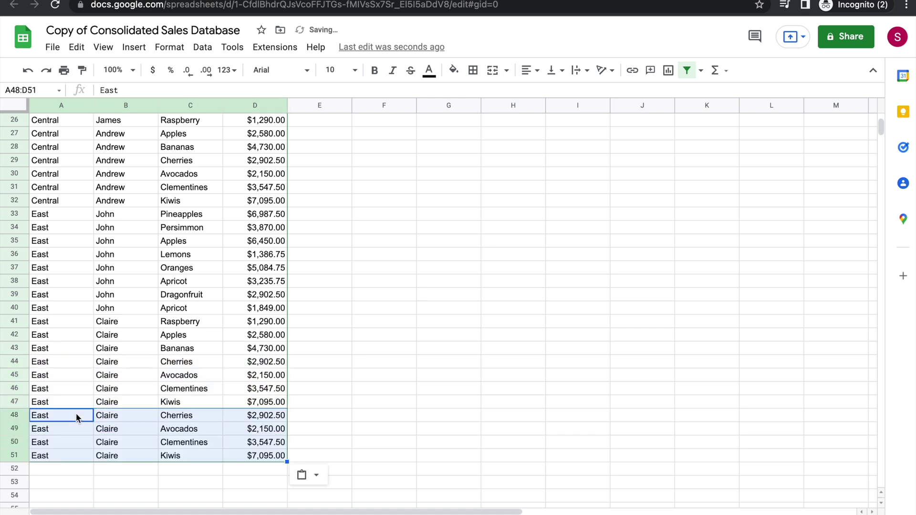
- Change the region in A48 to South and fill it down through A51
{"action": "left_click", "coordinate": [65, 417]}
{"action": "type", "text": "SOUTH"}
{"action": "key", "text": "BackSpace"}
{"action": "key", "text": "BackSpace"}
{"action": "key", "text": "BackSpace"}
{"action": "key", "text": "BackSpace"}
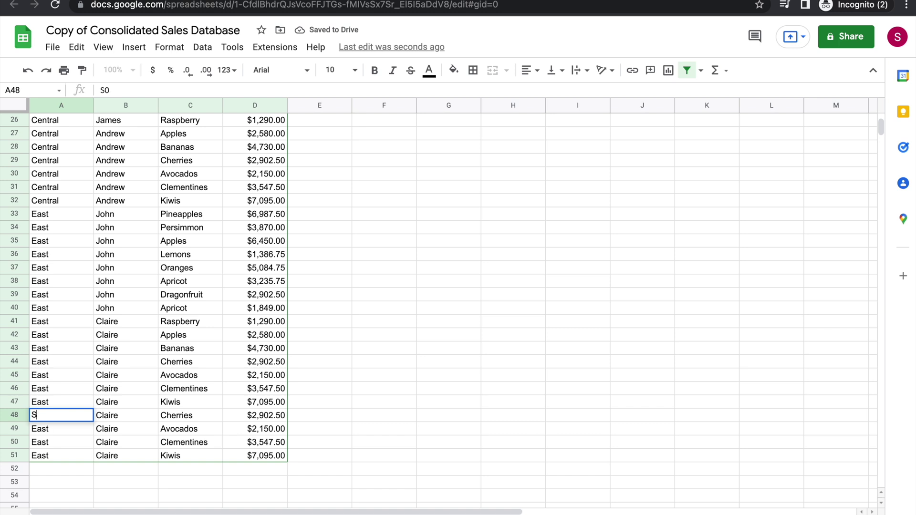
{"action": "type", "text": "outh"}
{"action": "key", "text": "Return"}
{"action": "left_click", "coordinate": [60, 414]}
{"action": "left_click_drag", "start_coordinate": [93, 420], "coordinate": [92, 456]}
- Choose the new South region from the G4 dropdown to test the table with the added rows
{"action": "scroll", "coordinate": [394, 311], "scroll_direction": "up", "scroll_amount": 8}
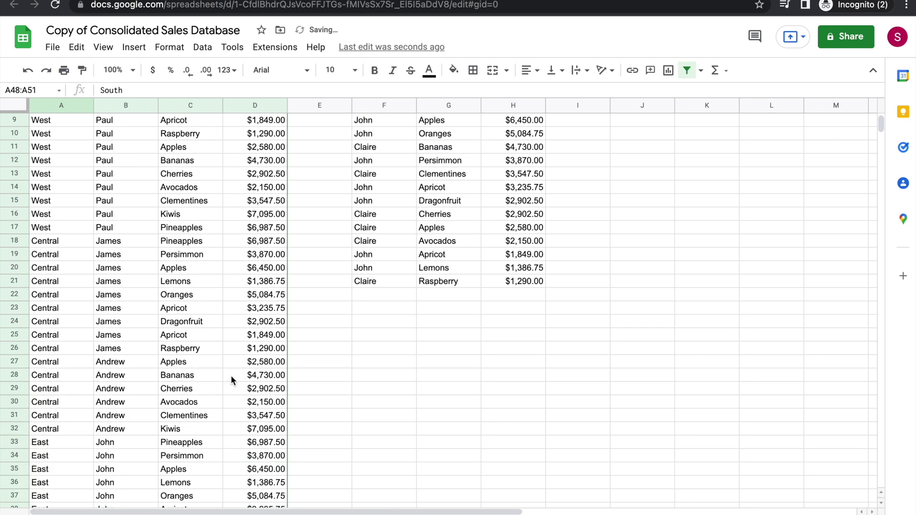
{"action": "left_click", "coordinate": [472, 161]}
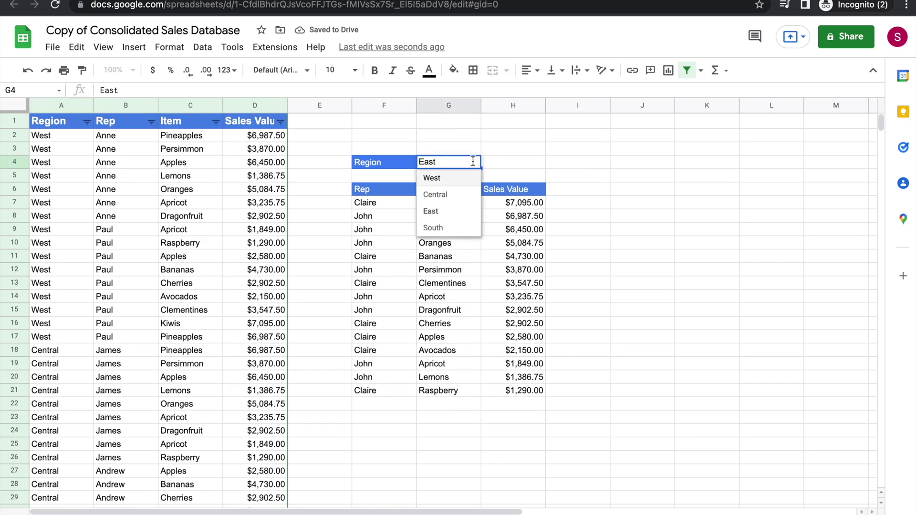
{"action": "left_click", "coordinate": [440, 228]}
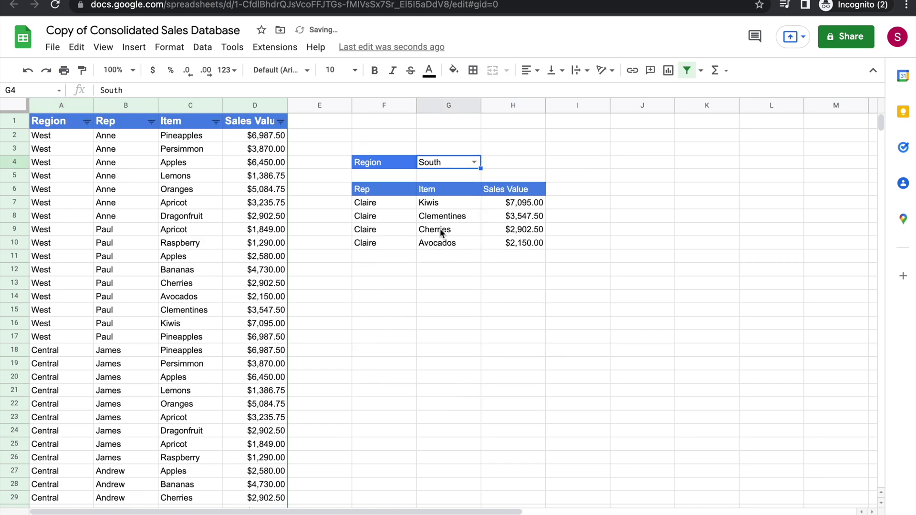